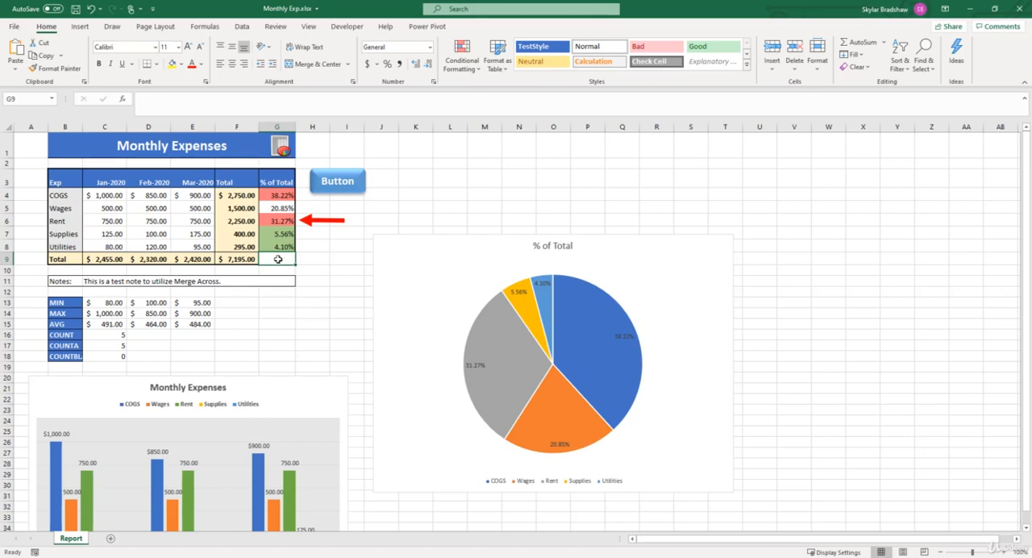
# Clear the three month dates from header cells C3:E3 of the expense table
pyautogui.click(108, 181)
pyautogui.moveTo(109, 180); pyautogui.dragTo(187, 178)
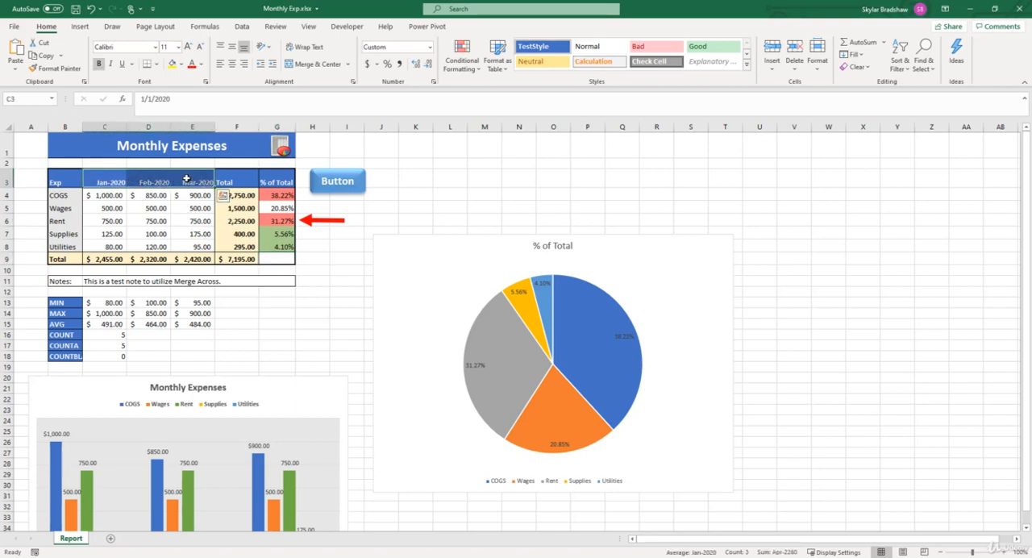
pyautogui.press('Delete')
# Enter the generic headers Month 1, Month 2 and Month 3 in cells C3, D3 and E3
pyautogui.click(104, 182)
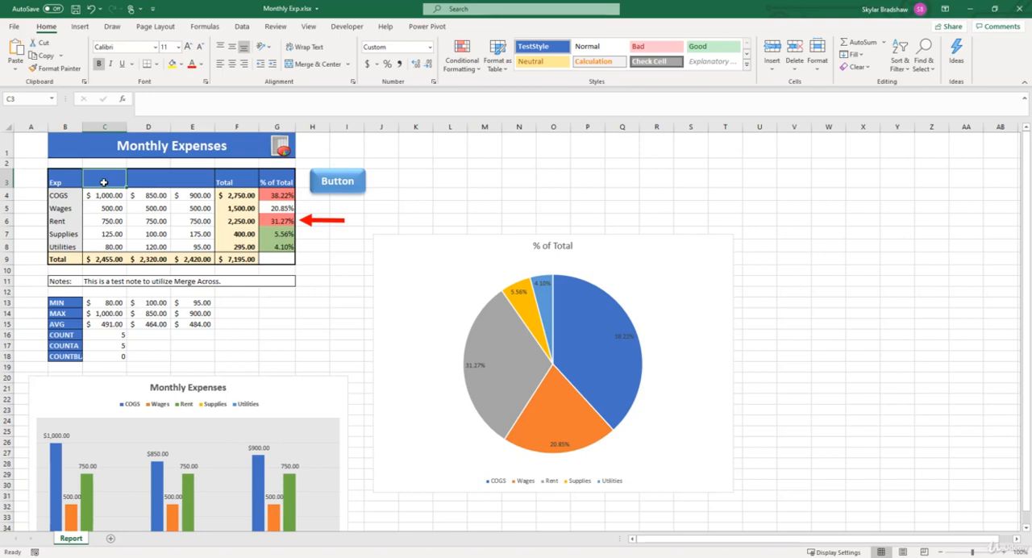
pyautogui.write('Month')
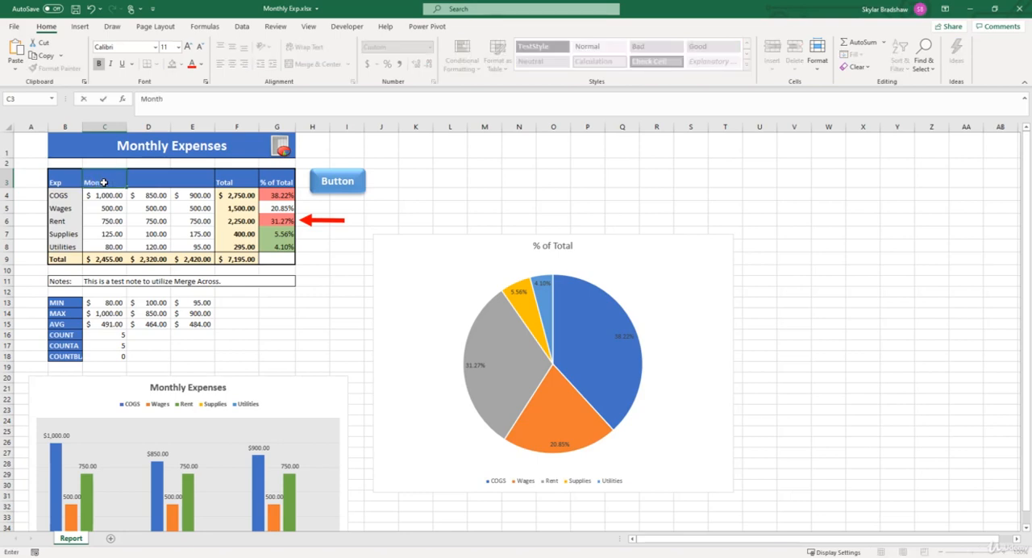
pyautogui.write(' 1')
pyautogui.press('Tab')
pyautogui.write('Month 2')
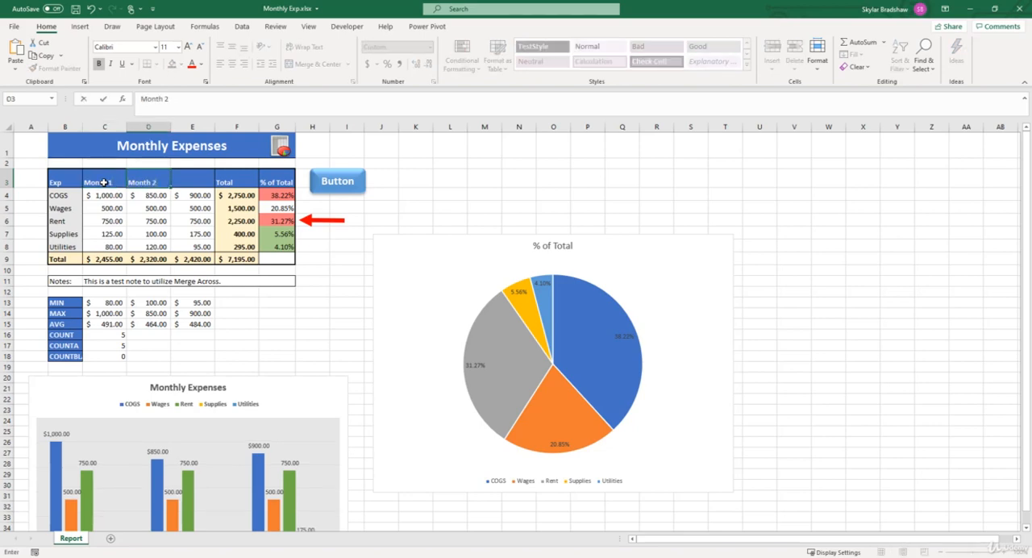
pyautogui.press('Tab')
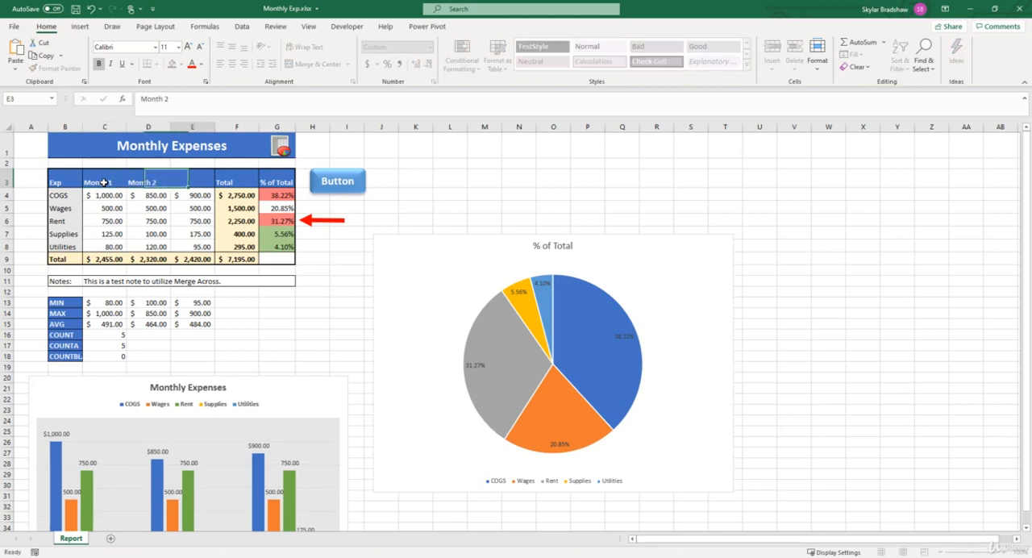
pyautogui.write('mO')
pyautogui.press('BackSpace')
pyautogui.press('BackSpace')
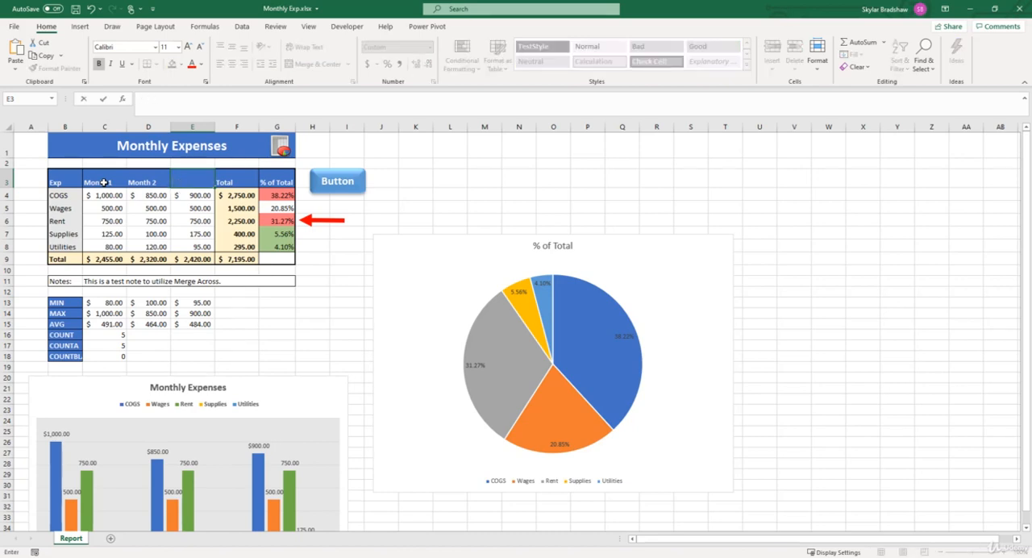
pyautogui.write('Month 3')
pyautogui.press('Return')
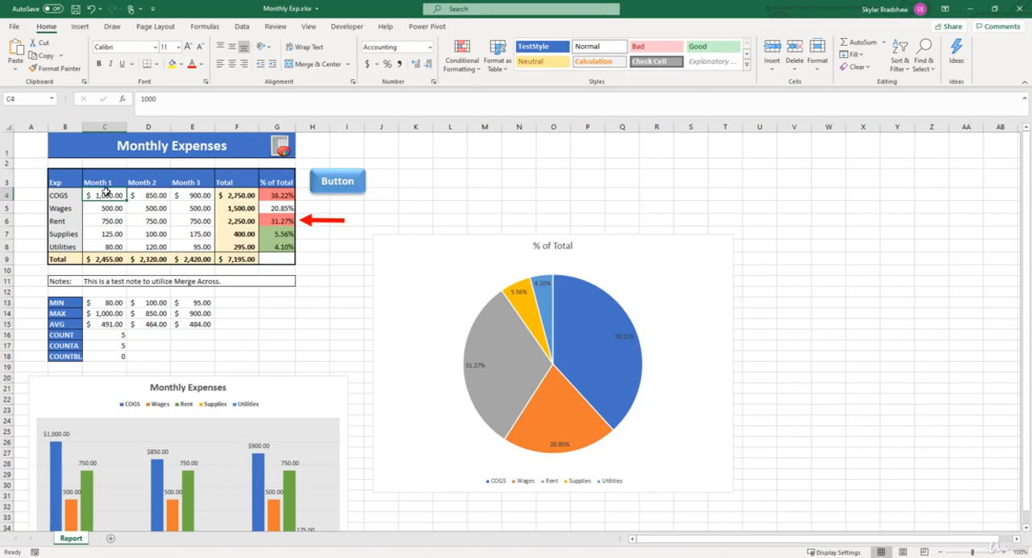
# Clear all monthly expense amounts in C4:E8, leaving the total and percentage formulas in place
pyautogui.moveTo(106, 195); pyautogui.dragTo(184, 249)
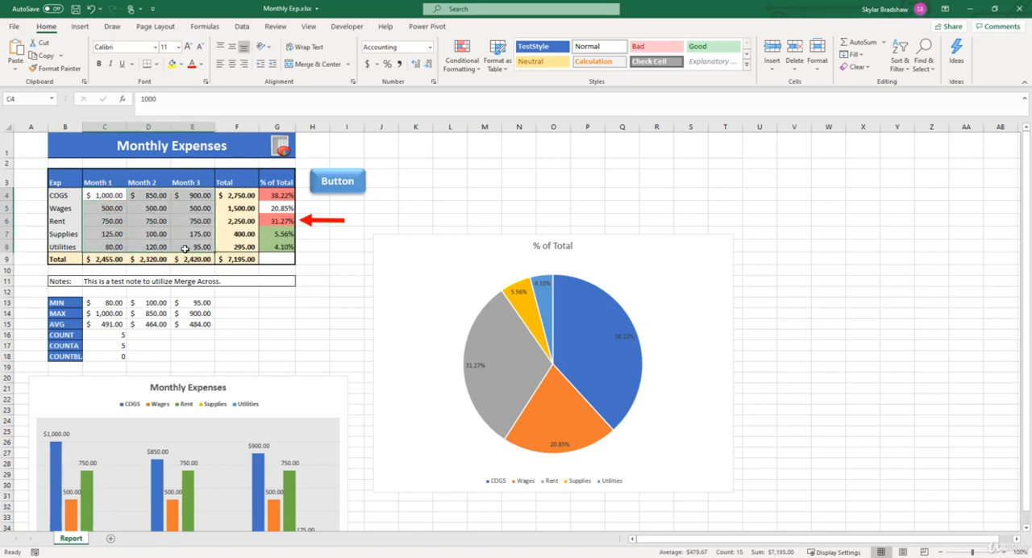
pyautogui.press('Delete')
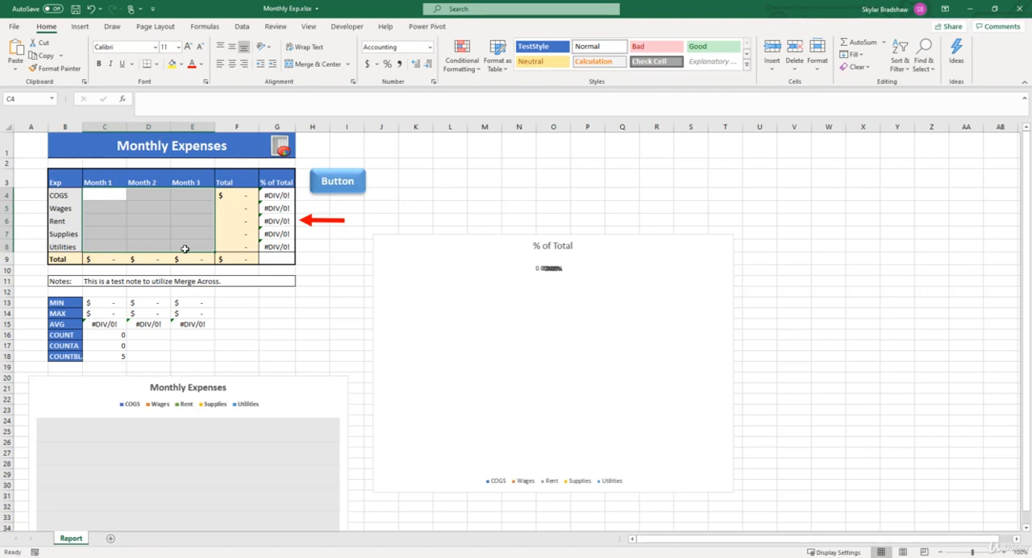
pyautogui.click(184, 249)
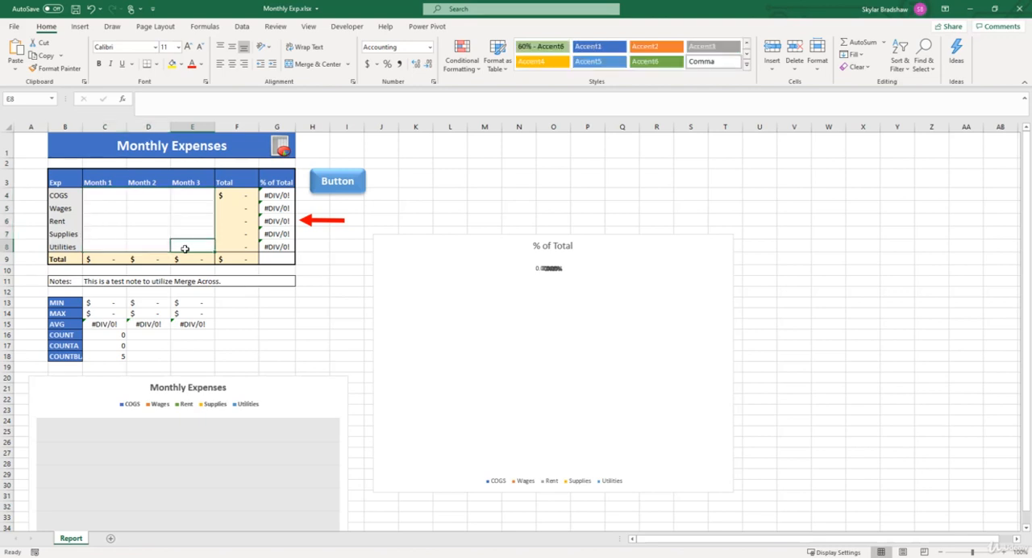
# Save the workbook as an Excel Template (*.xltx) named Monthly Exp Temp in Custom Office Templates, and close it
pyautogui.click(13, 28)
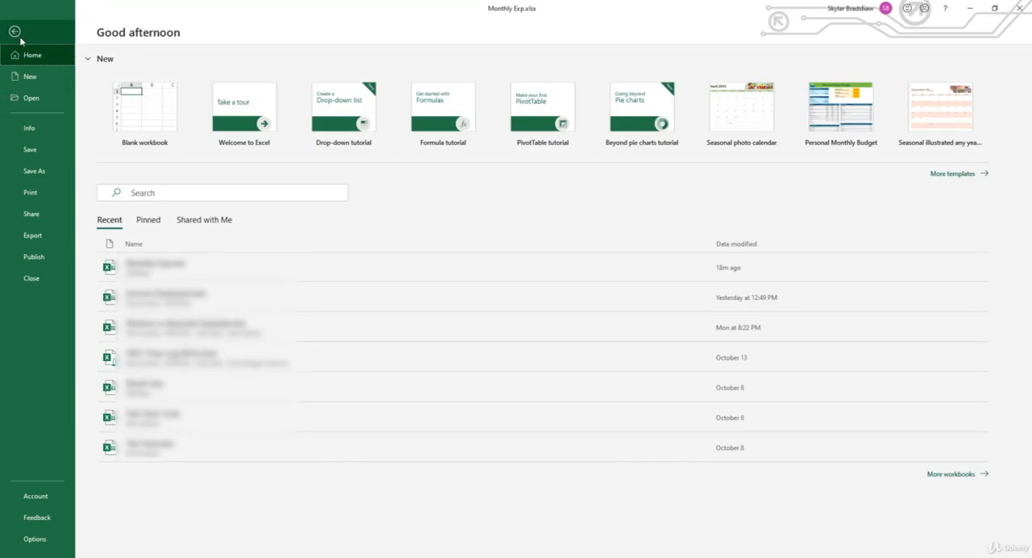
pyautogui.click(56, 173)
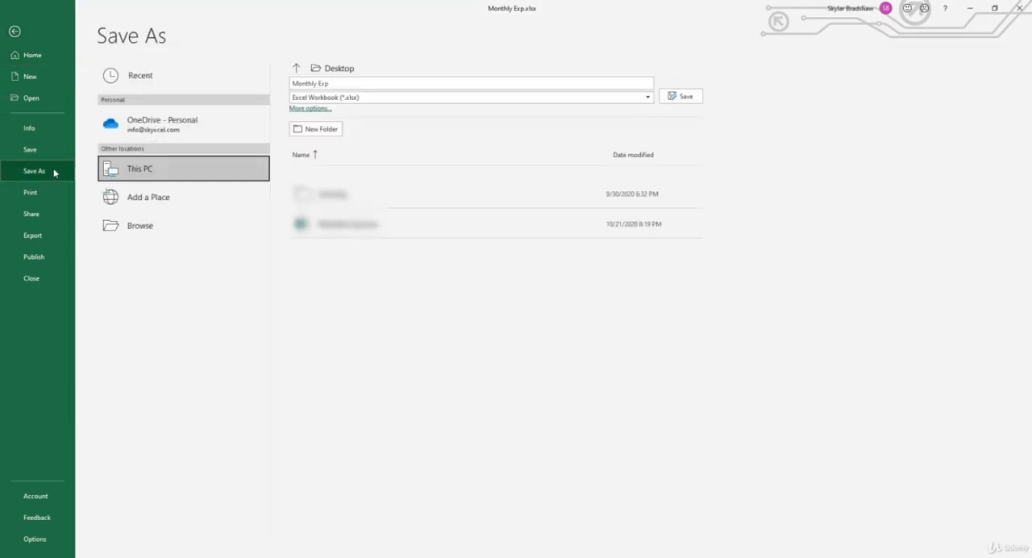
pyautogui.click(354, 81)
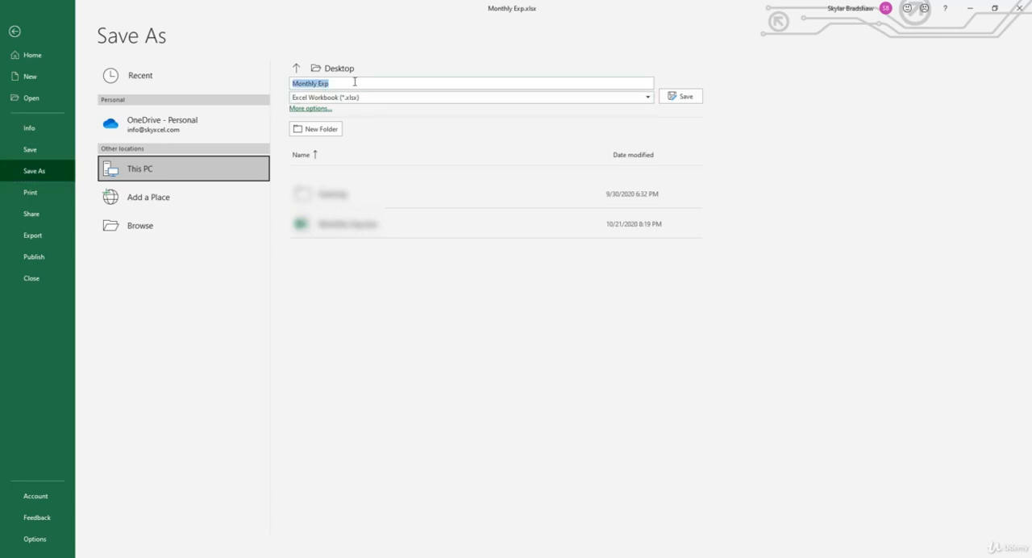
pyautogui.click(355, 82)
pyautogui.write('Temp')
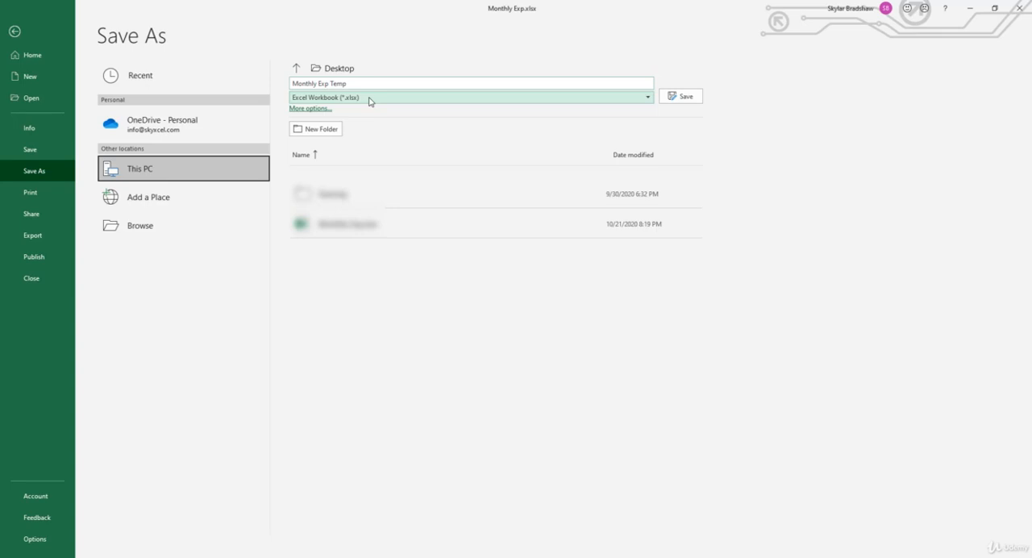
pyautogui.click(369, 98)
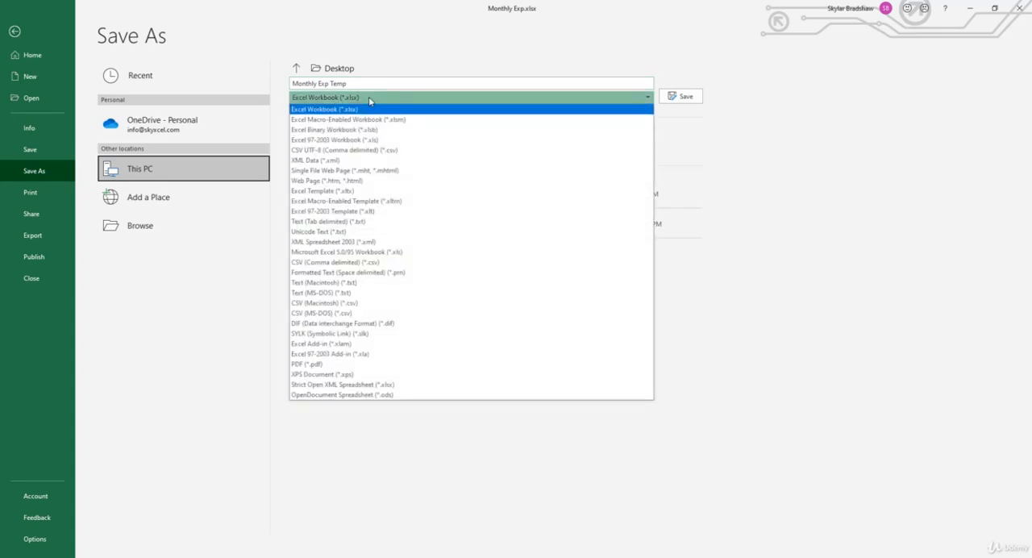
pyautogui.click(324, 192)
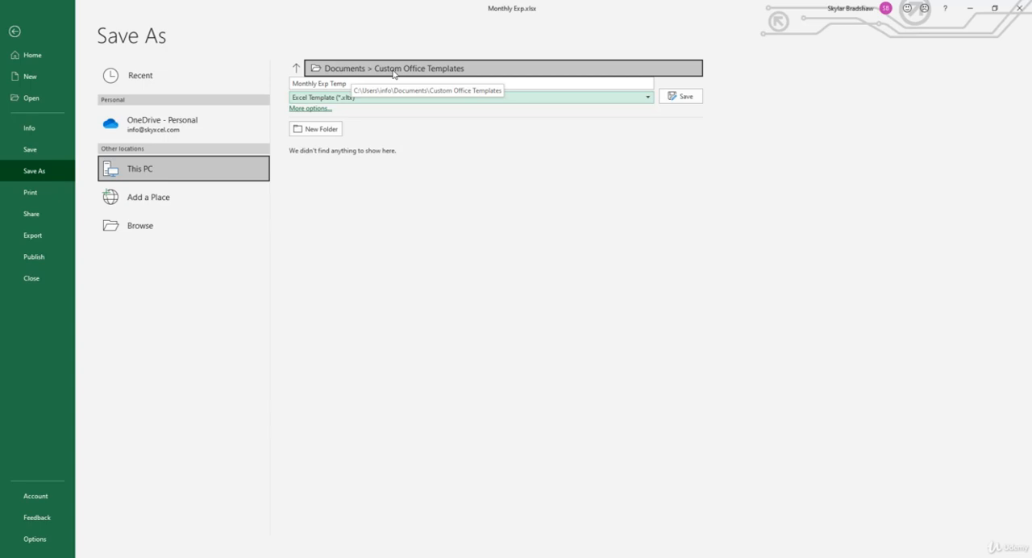
pyautogui.click(673, 97)
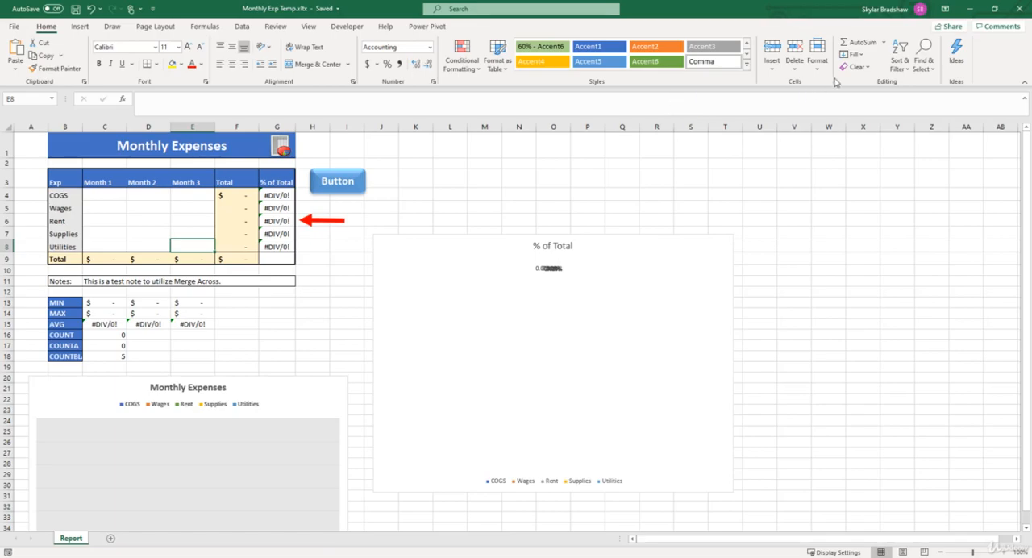
pyautogui.click(1022, 14)
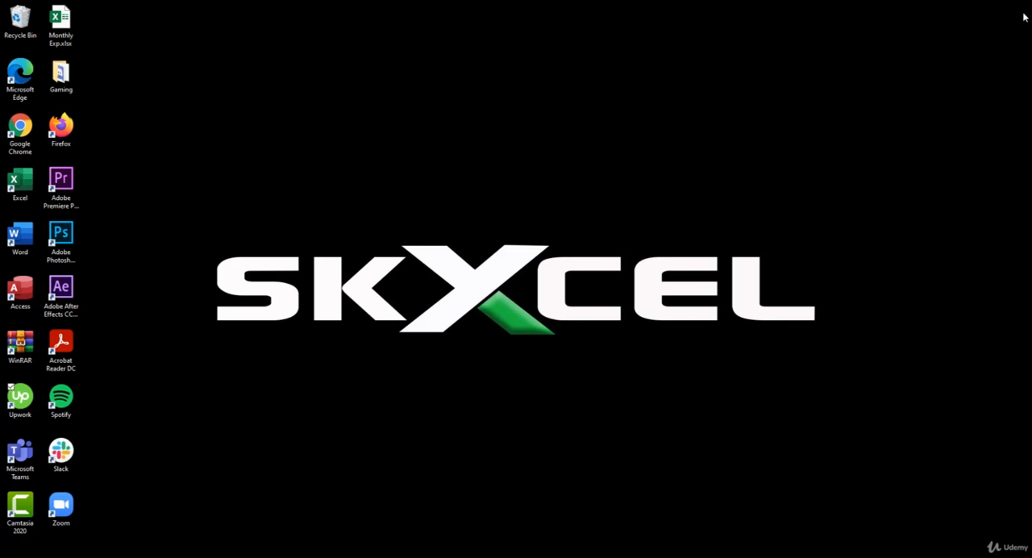
# Relaunch Excel, browse the Office templates and create a new workbook from the personal template Monthly Exp Temp
pyautogui.doubleClick(35, 179)
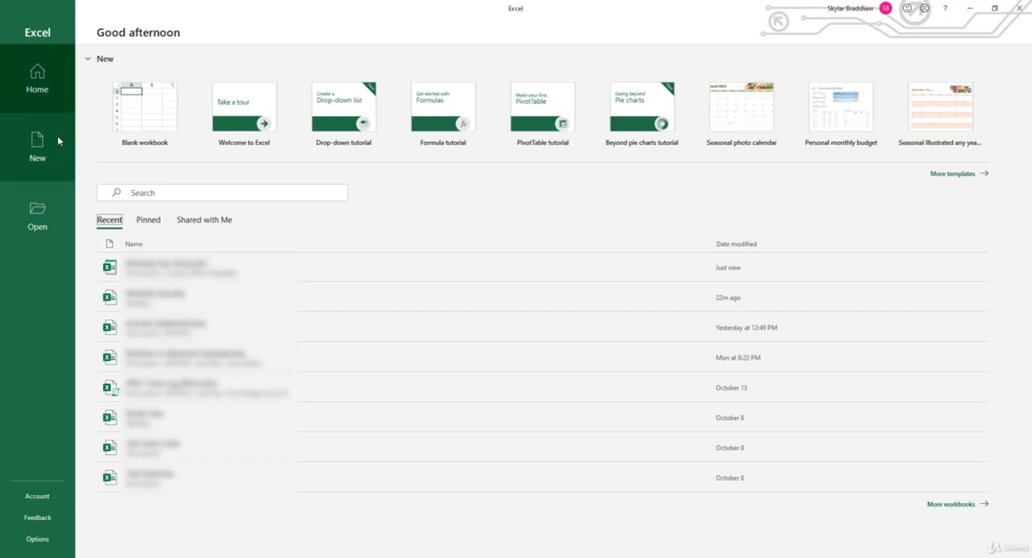
pyautogui.click(58, 140)
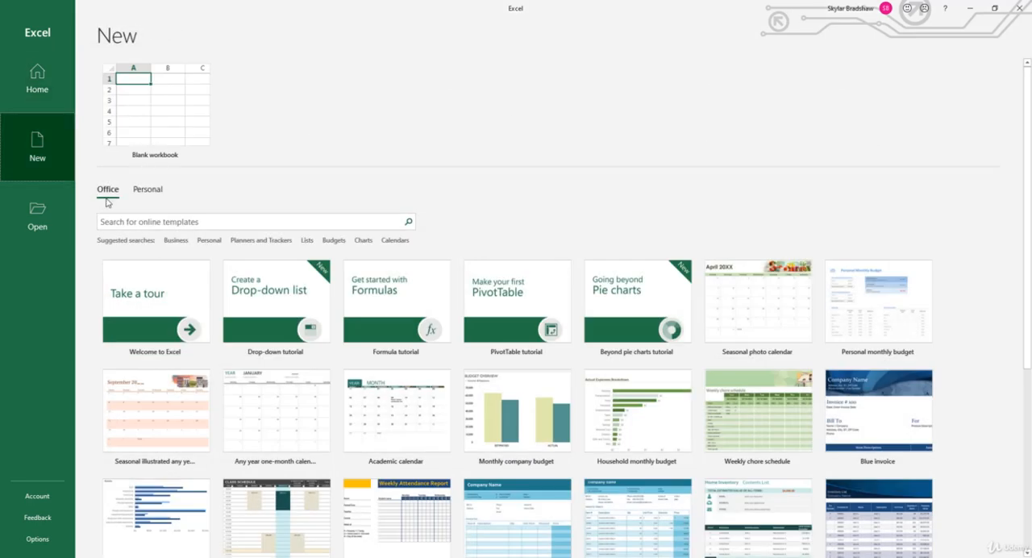
pyautogui.scroll(-3, 523, 452)
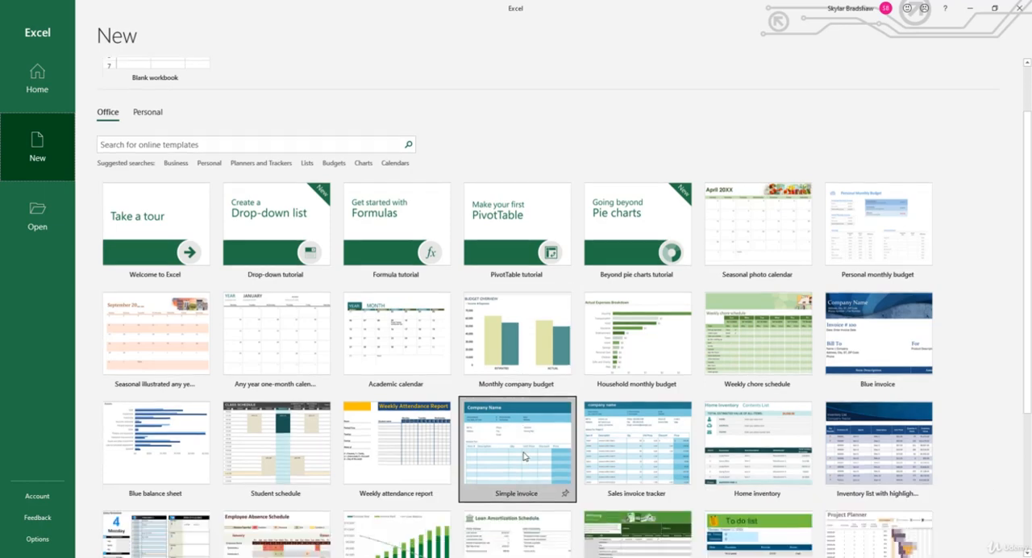
pyautogui.scroll(-1, 525, 456)
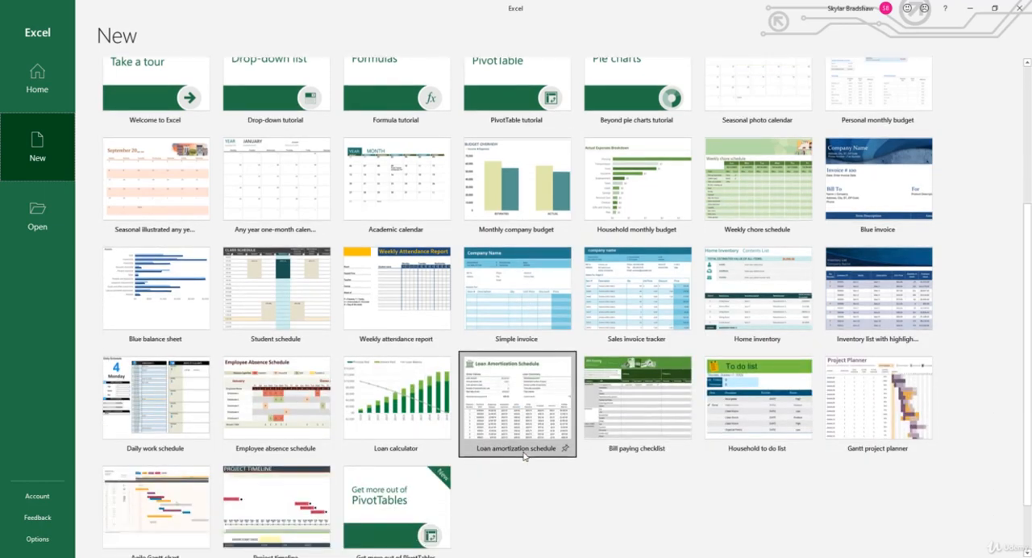
pyautogui.scroll(4, 525, 456)
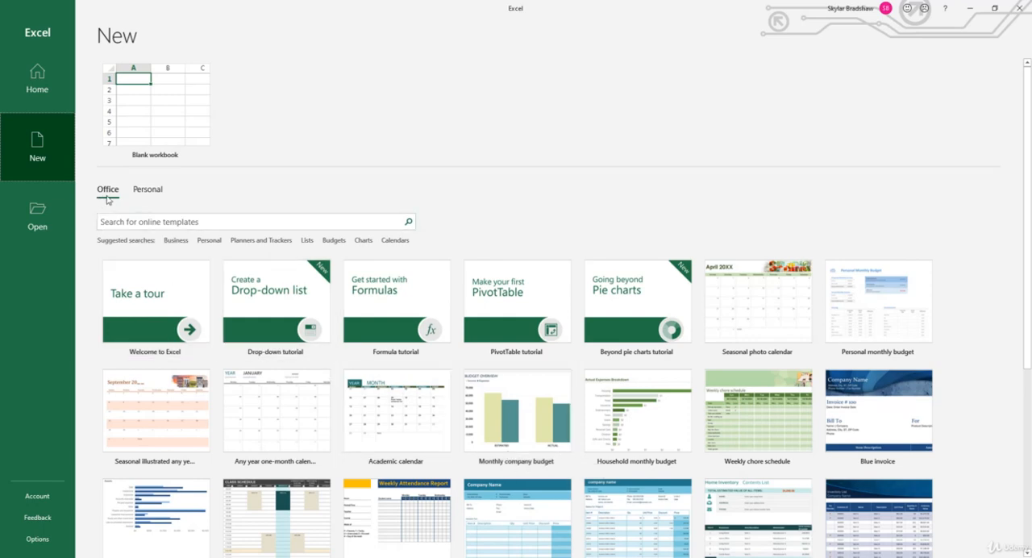
pyautogui.click(142, 193)
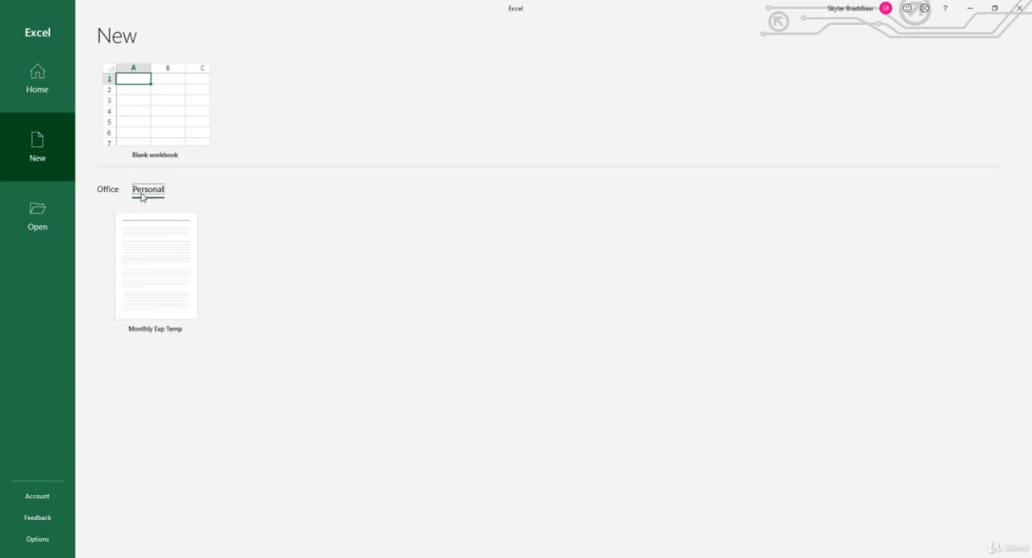
pyautogui.click(148, 250)
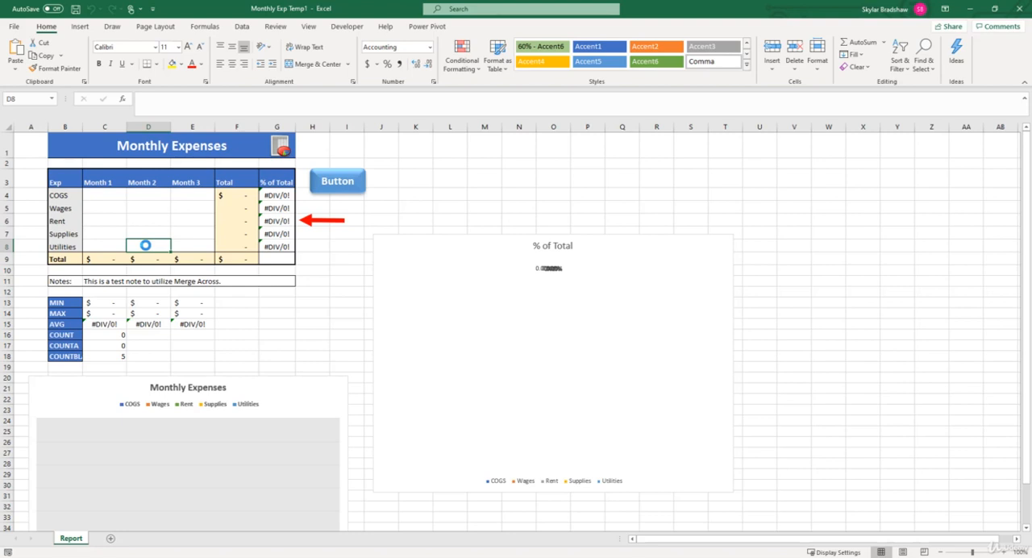
# Replace the month placeholders in C3:E3 with the dates 4/1/20, 5/1/20 and 6/1/20
pyautogui.click(112, 184)
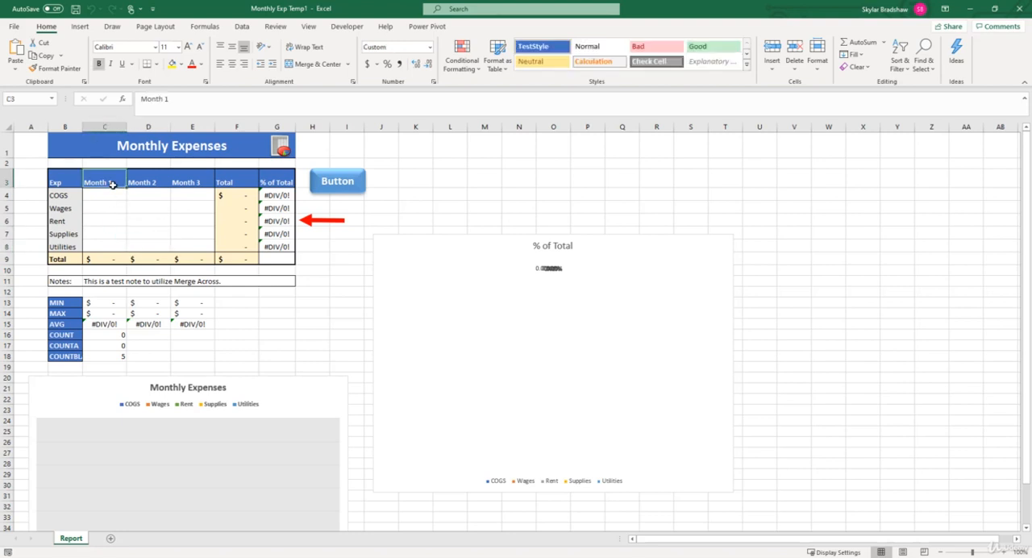
pyautogui.write('4/1/')
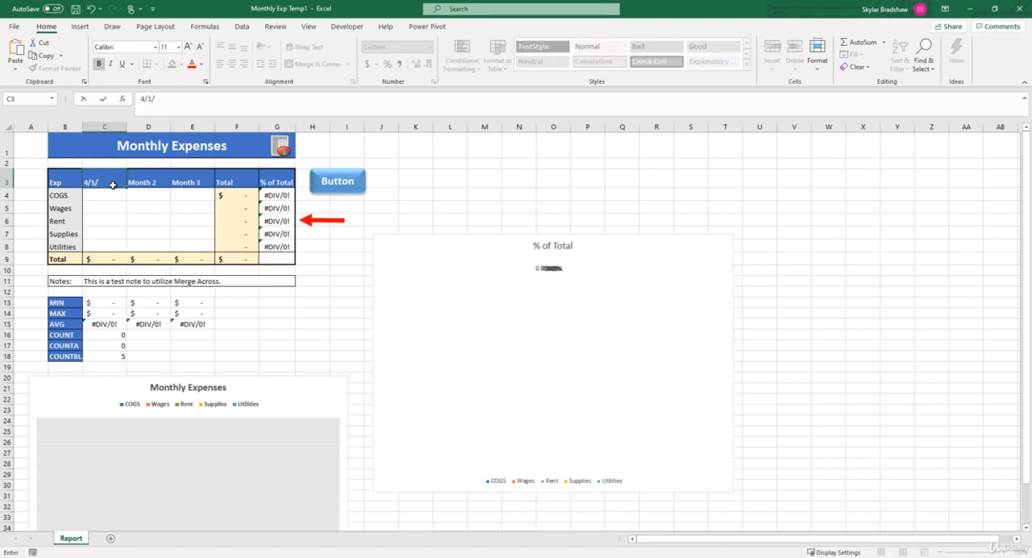
pyautogui.write('20')
pyautogui.press('Tab')
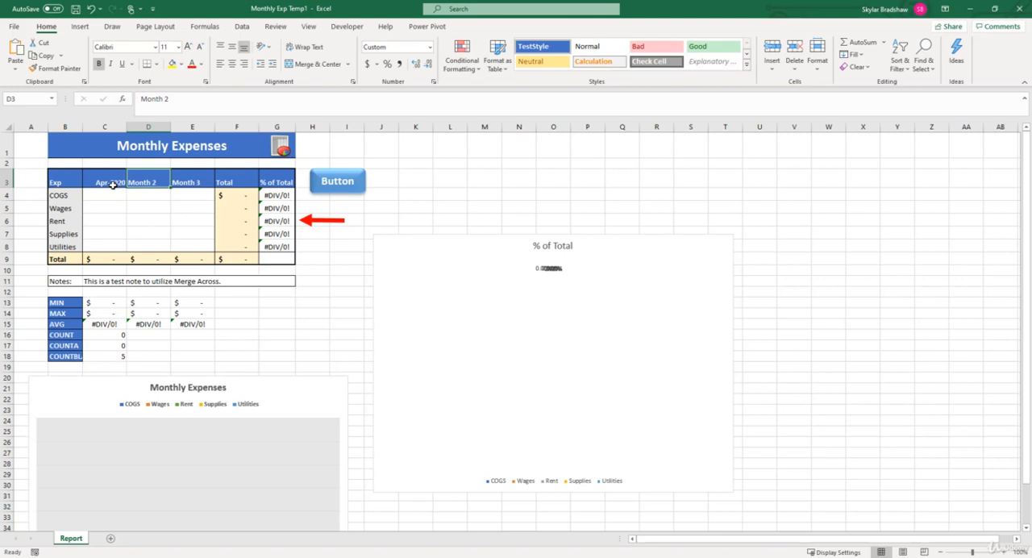
pyautogui.write('5/1/20')
pyautogui.press('Tab')
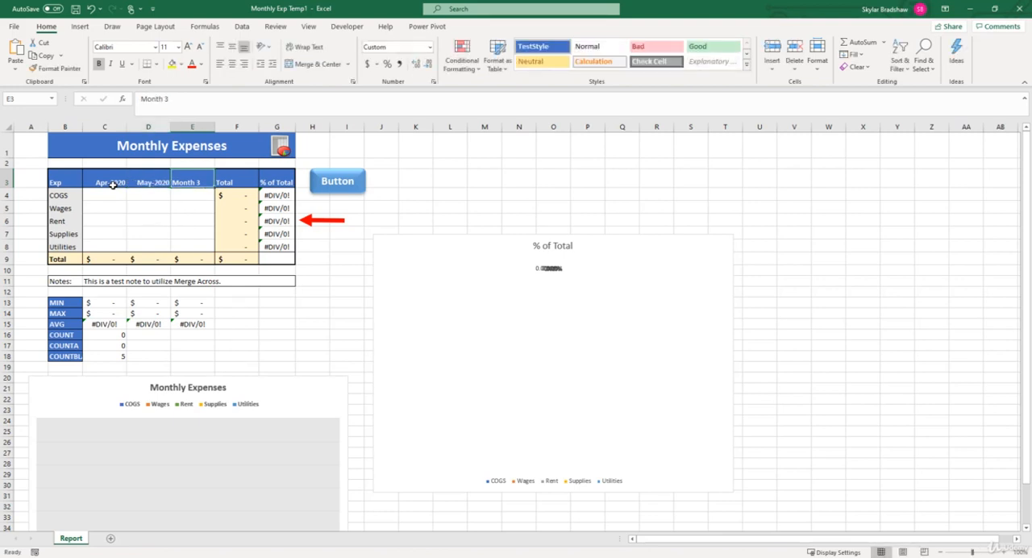
pyautogui.write('6/1/20')
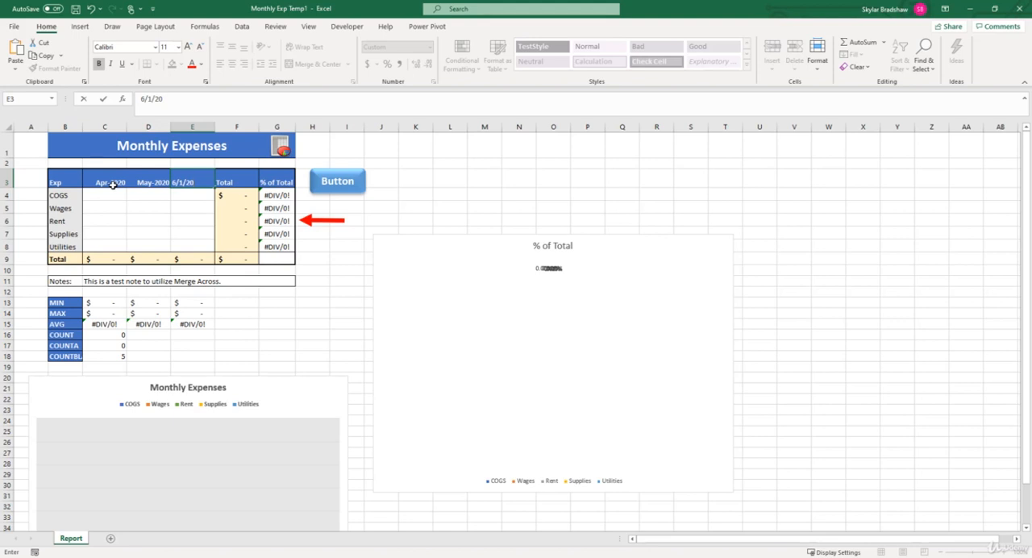
# Enter COGS amounts of 750, 1000 and 975 for April, May and June, and select the % of Total values in G4:G8
pyautogui.click(109, 194)
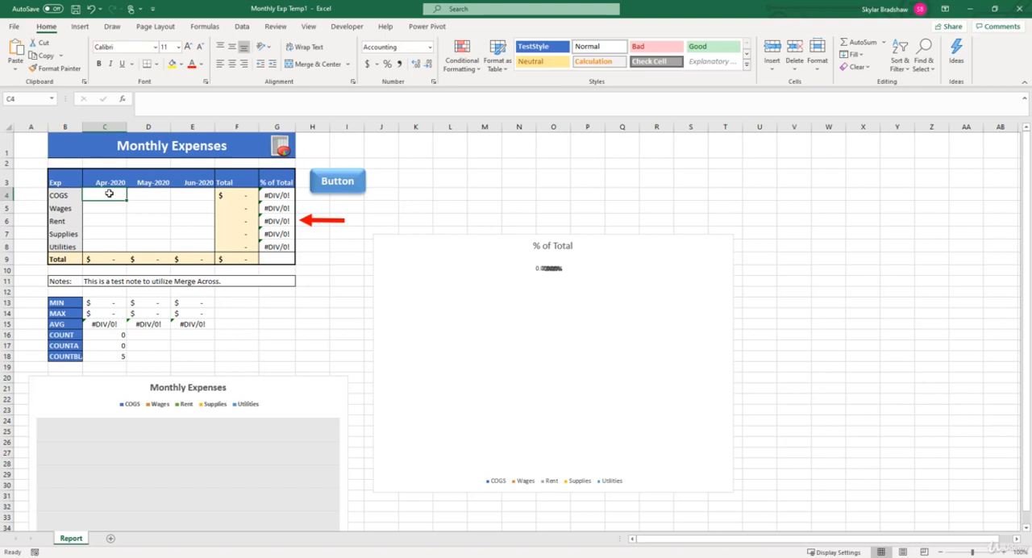
pyautogui.write('750')
pyautogui.press('Tab')
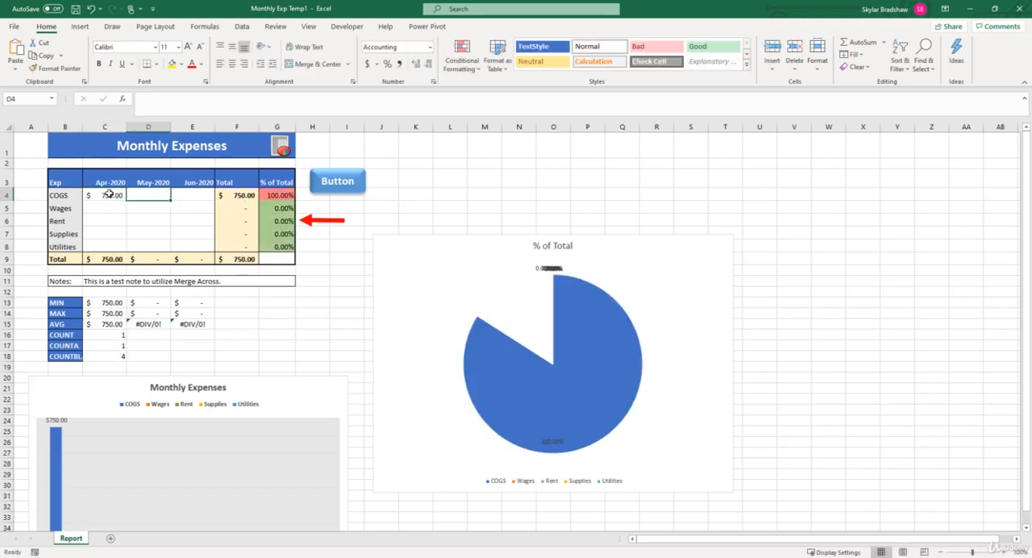
pyautogui.write('1000')
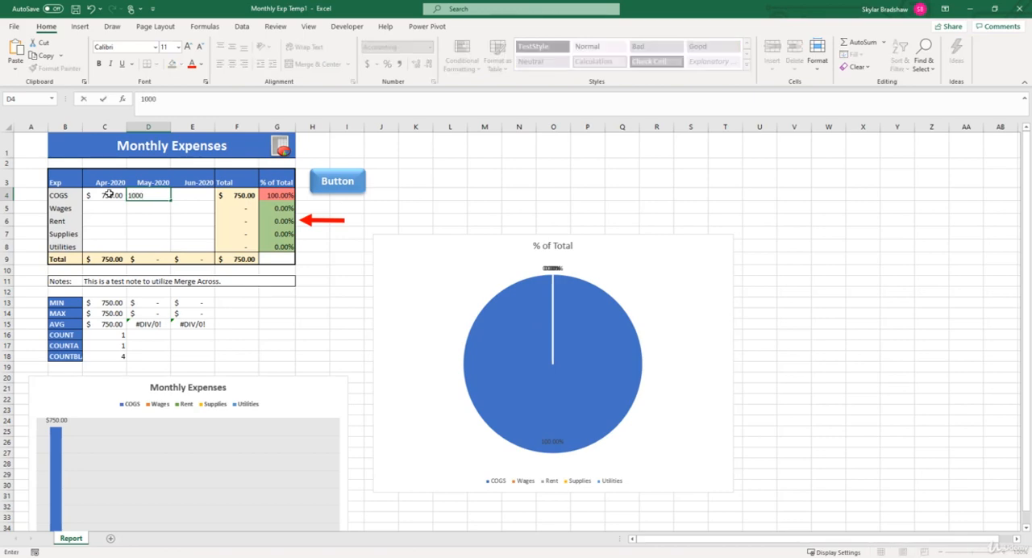
pyautogui.press('Tab')
pyautogui.write('975')
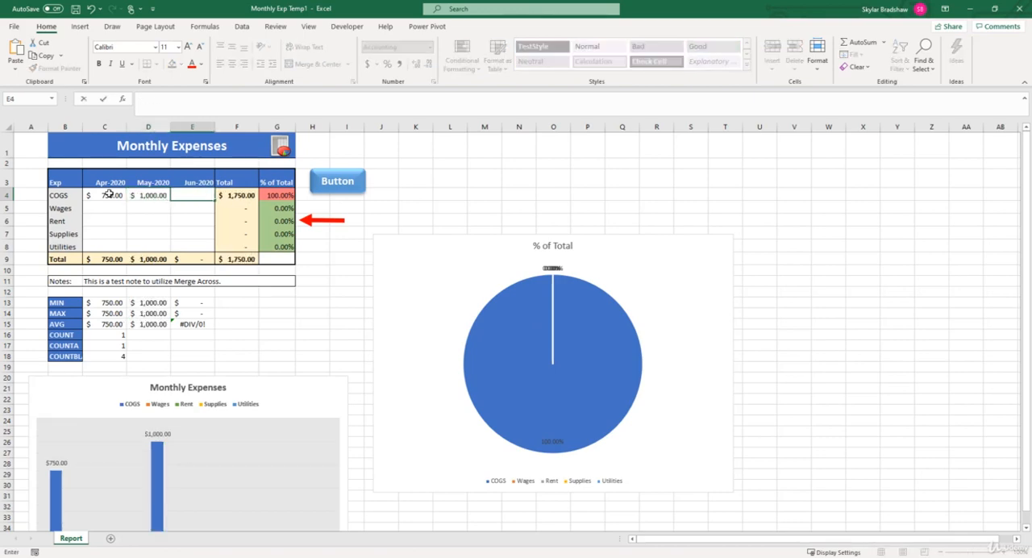
pyautogui.press('Return')
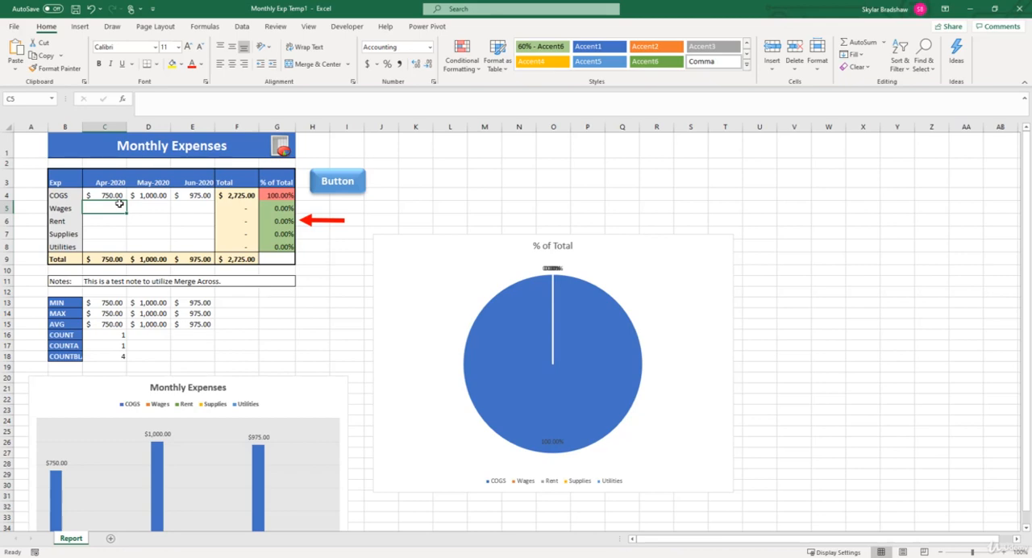
pyautogui.moveTo(272, 196); pyautogui.dragTo(277, 248)
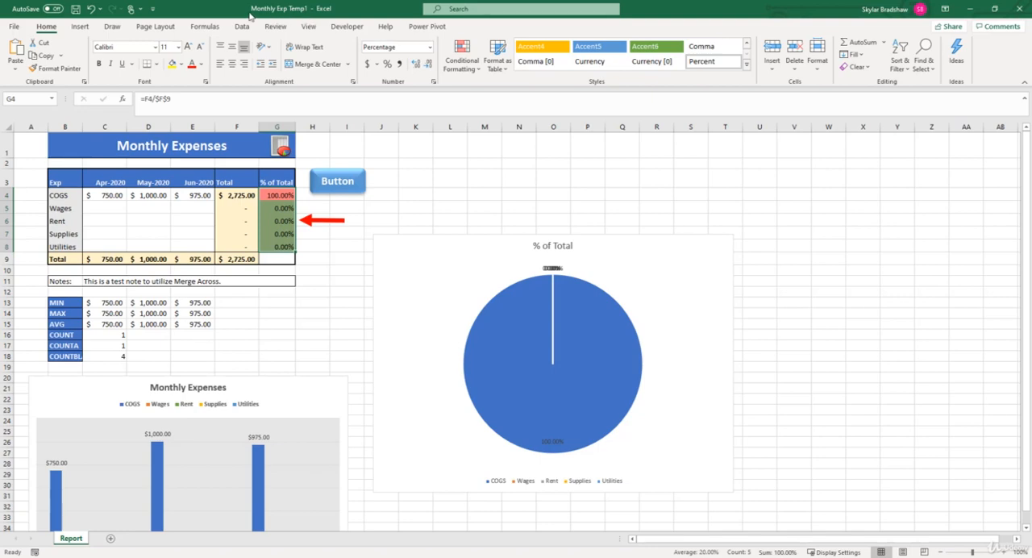
# Start saving the new workbook as an Excel Workbook in Documents on this PC, up to the file name entry
pyautogui.click(15, 28)
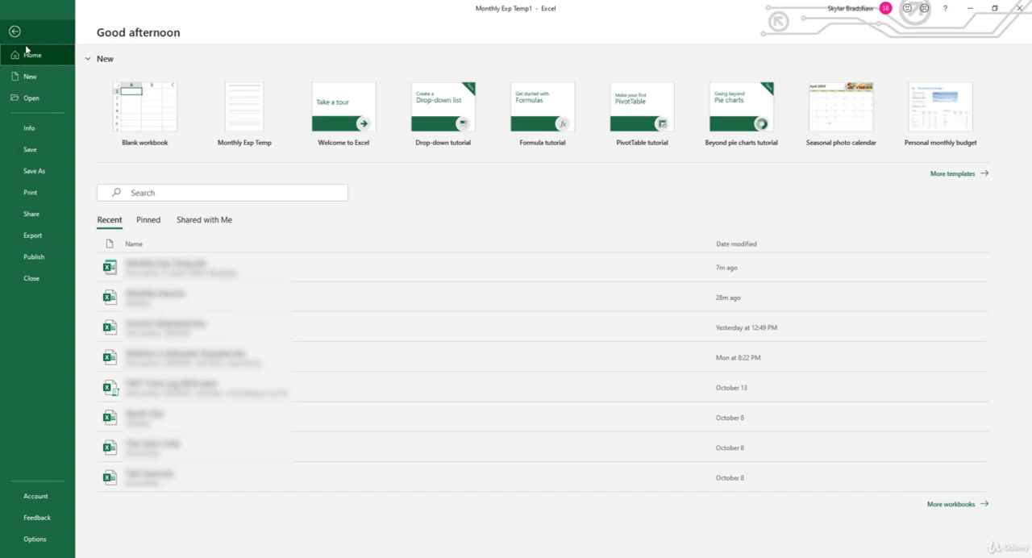
pyautogui.click(58, 171)
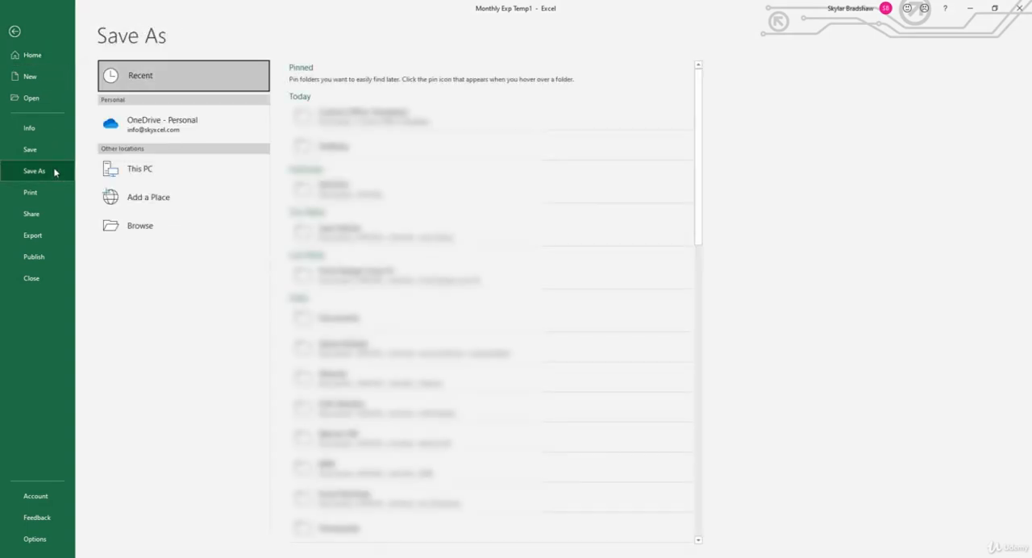
pyautogui.click(137, 175)
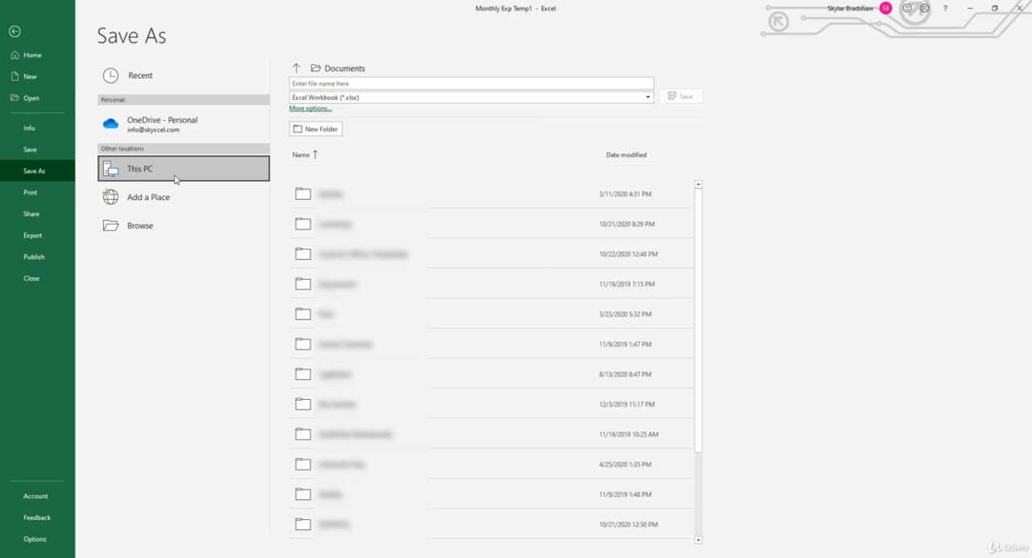
pyautogui.click(320, 84)
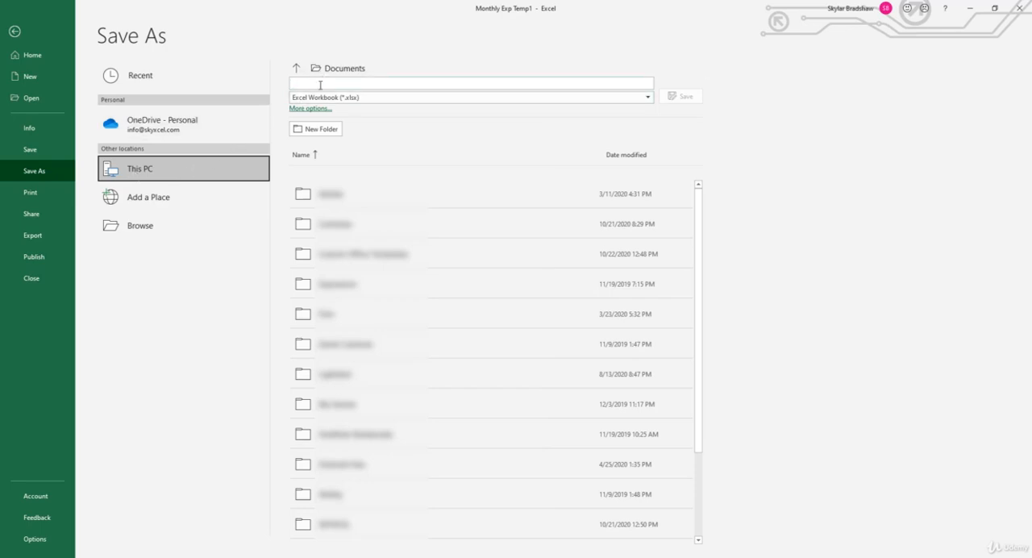